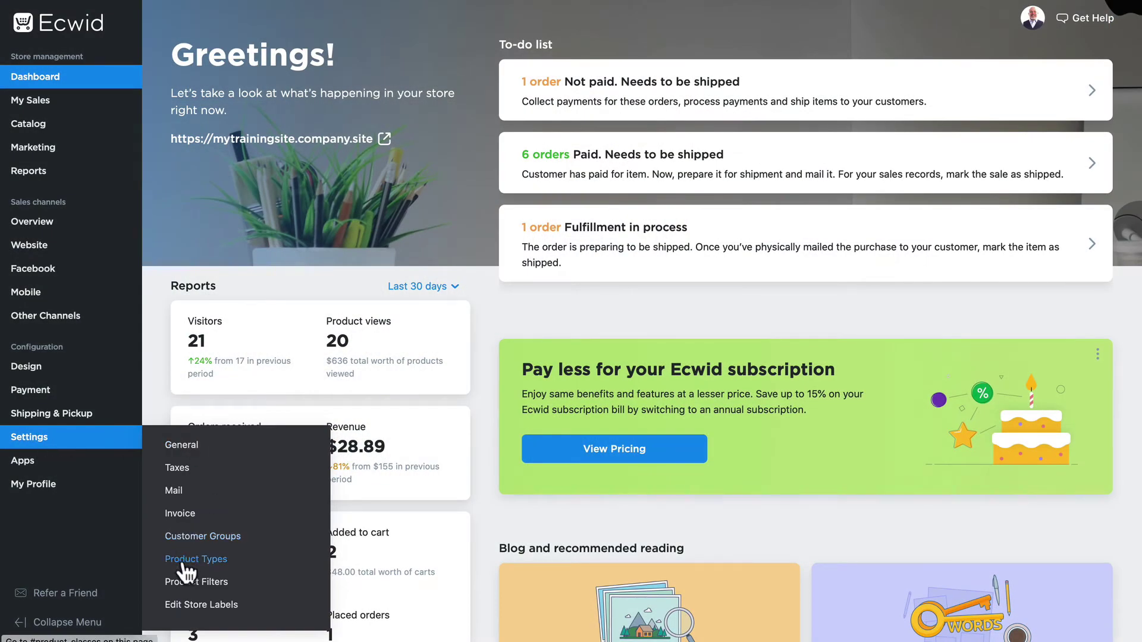
Go to Settings > Product Types to view the General type's UPC and Brand attributes
click(183, 560)
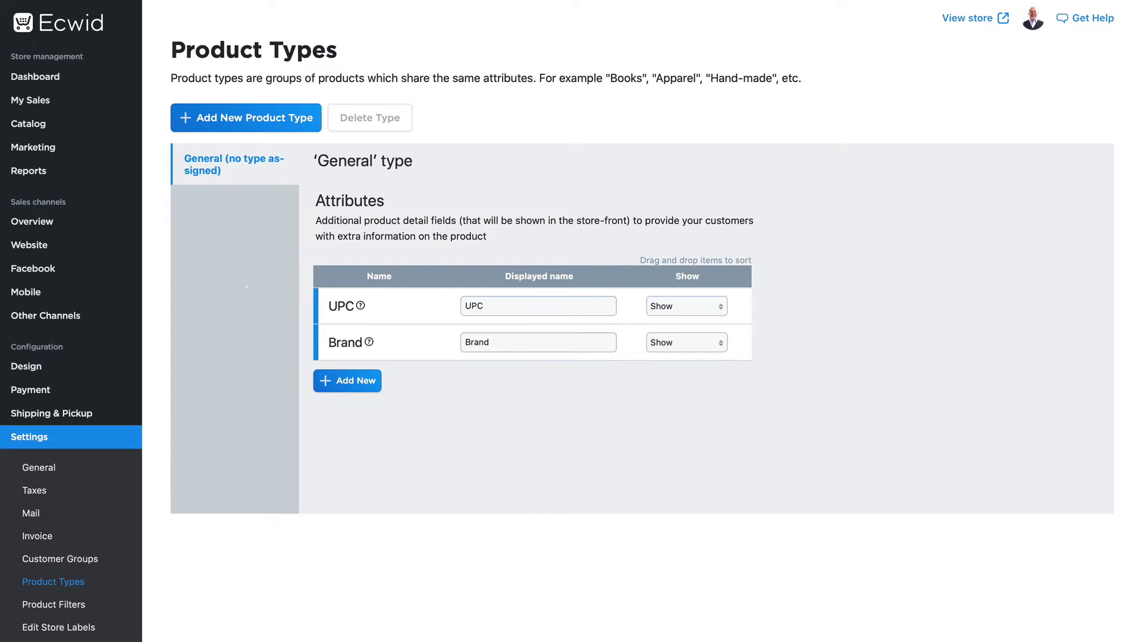
Add a new product type, choosing Clothing under Apparel & Accessories
click(242, 117)
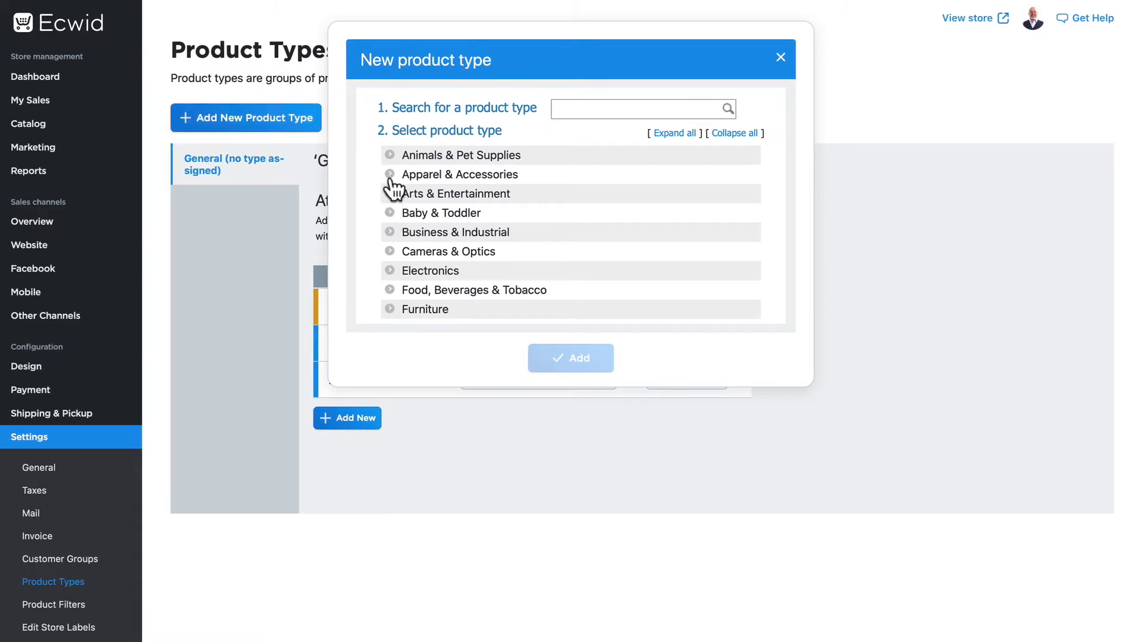
scroll(536, 190, down, 5)
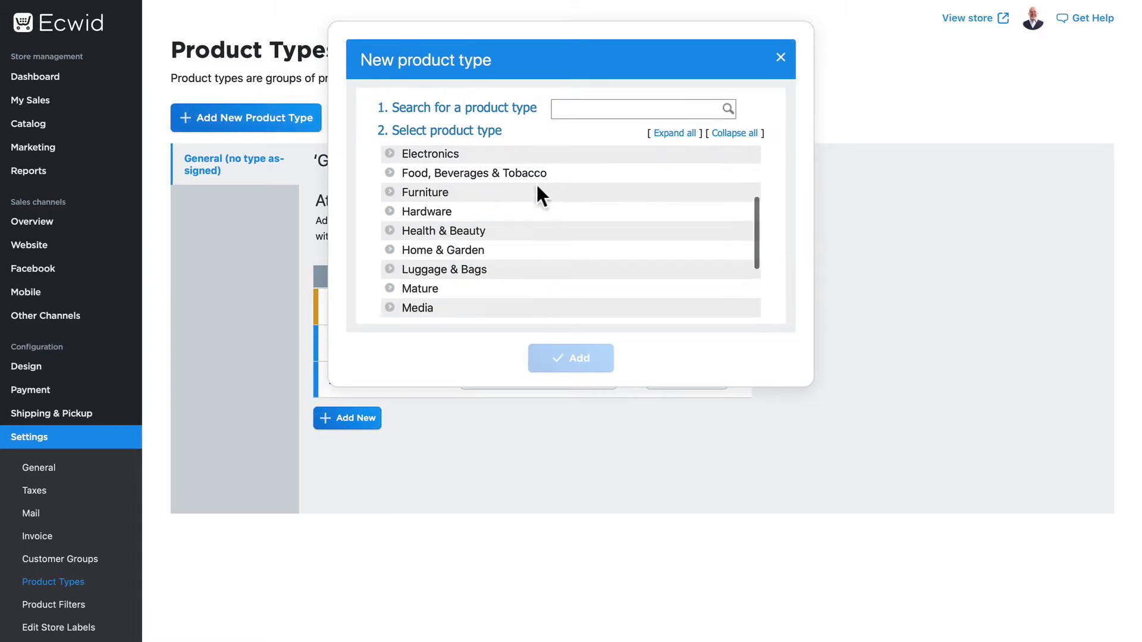
scroll(537, 187, up, 5)
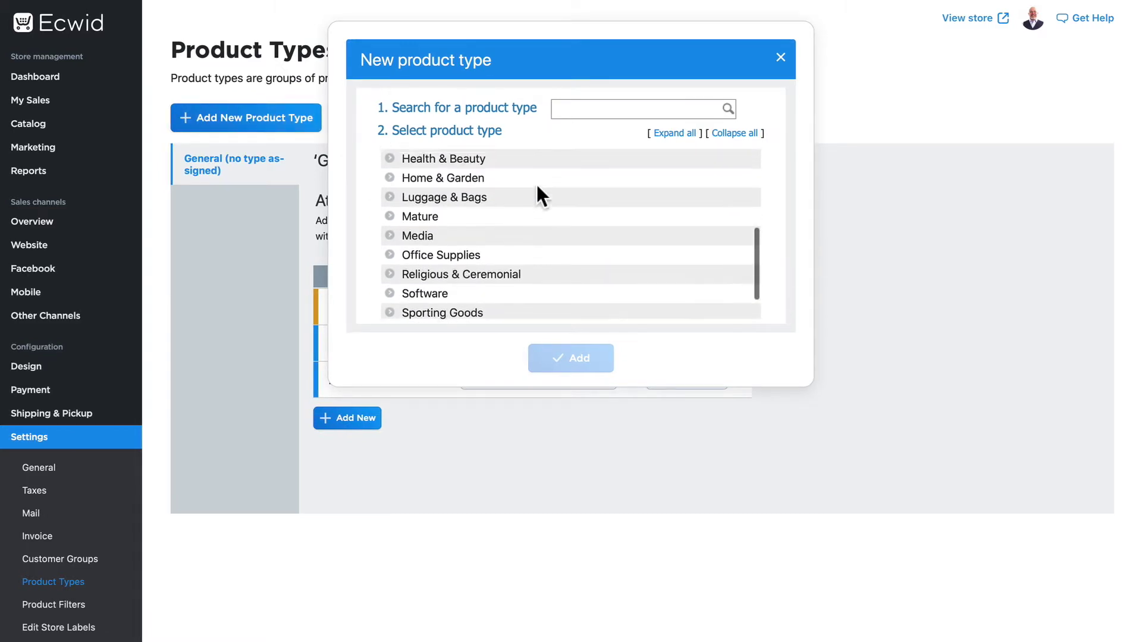
click(392, 176)
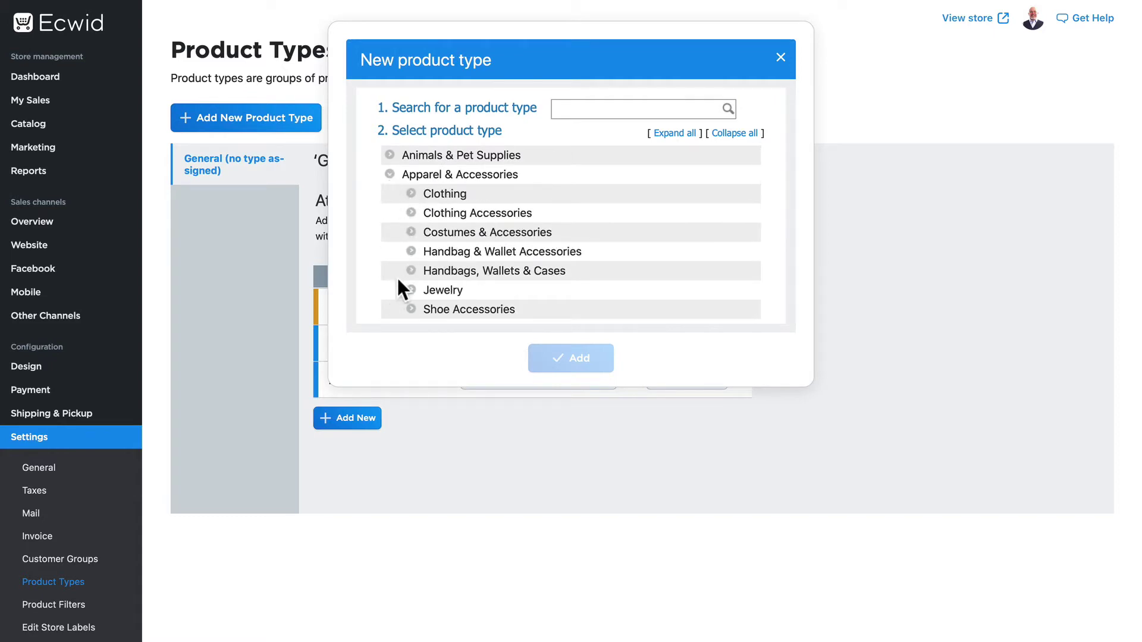
click(416, 196)
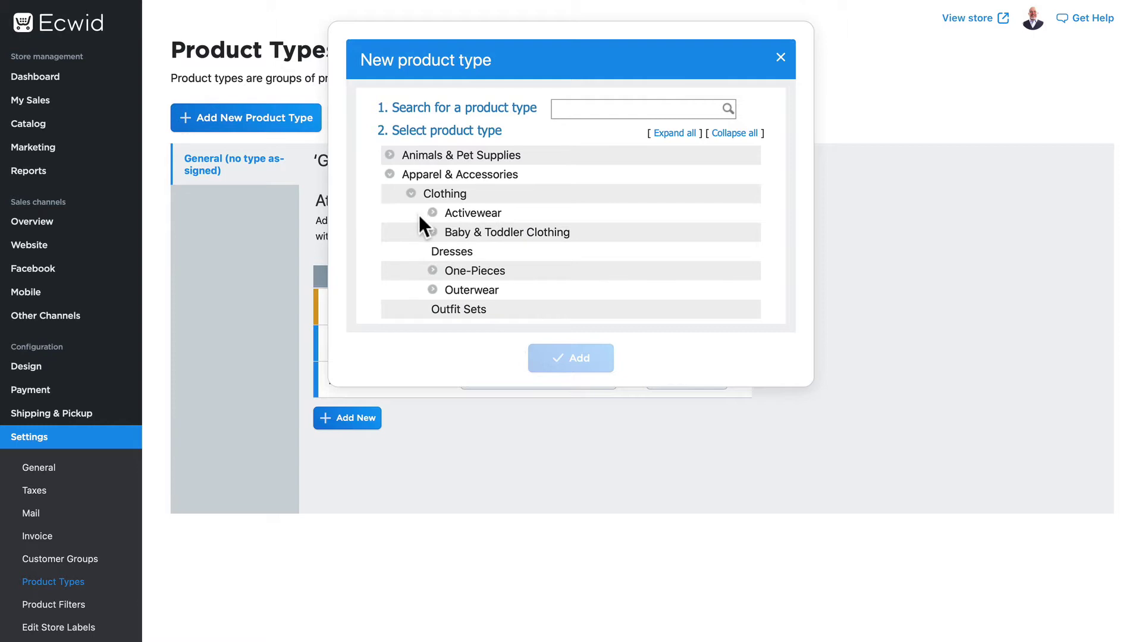
scroll(415, 251, down, 5)
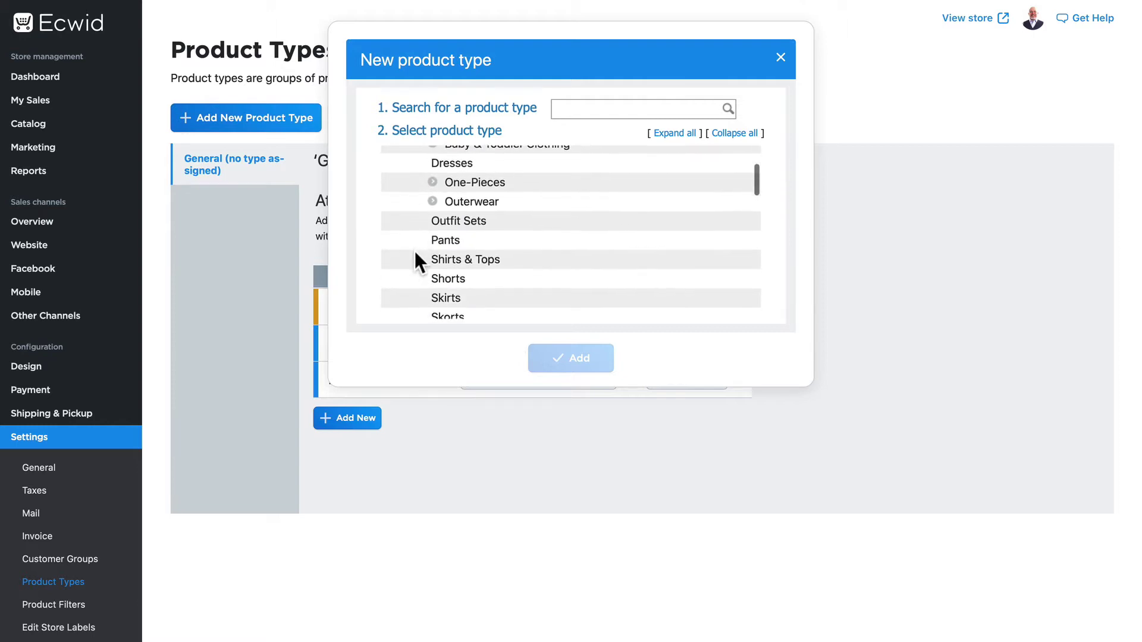
scroll(415, 256, up, 5)
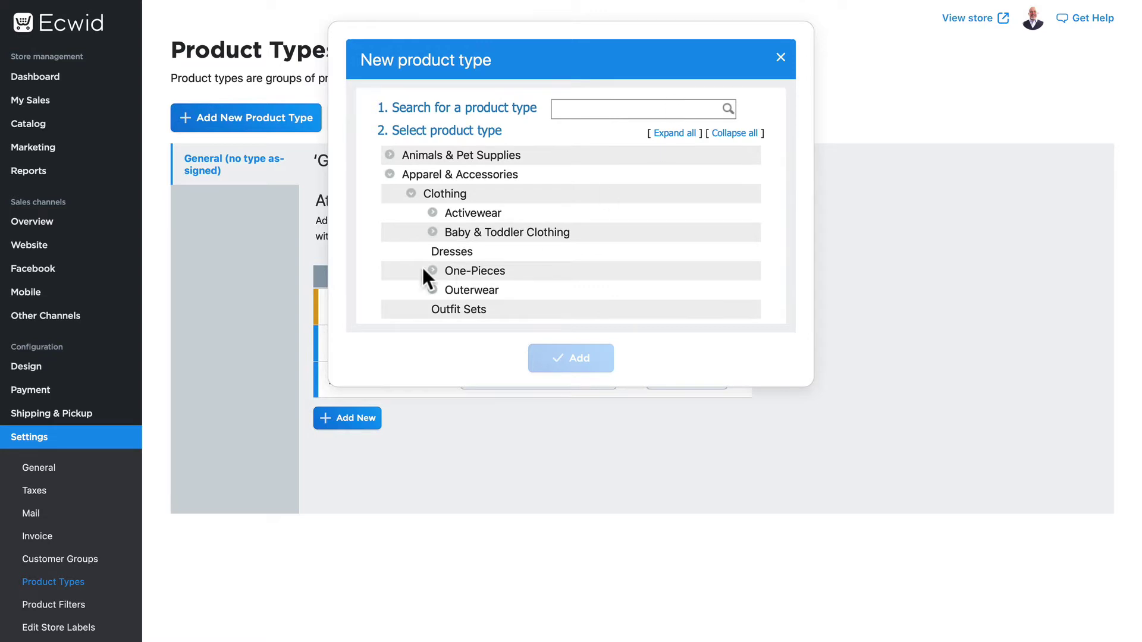
click(446, 194)
click(580, 363)
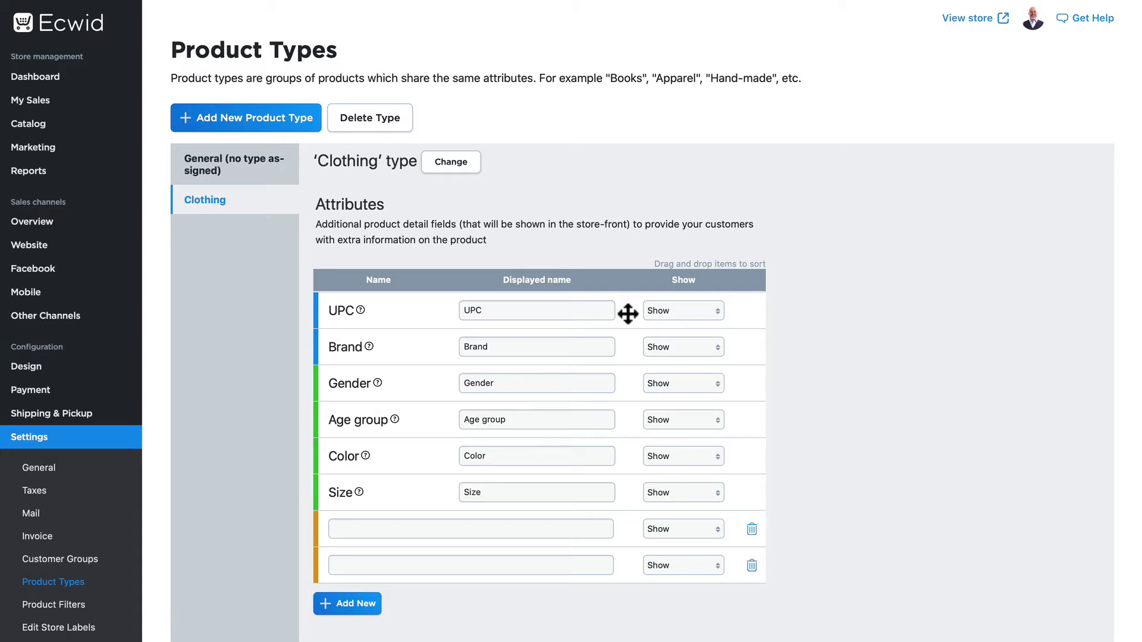
Set UPC and Age group to 'Do not show' and drag Color up below Brand
click(669, 313)
click(668, 329)
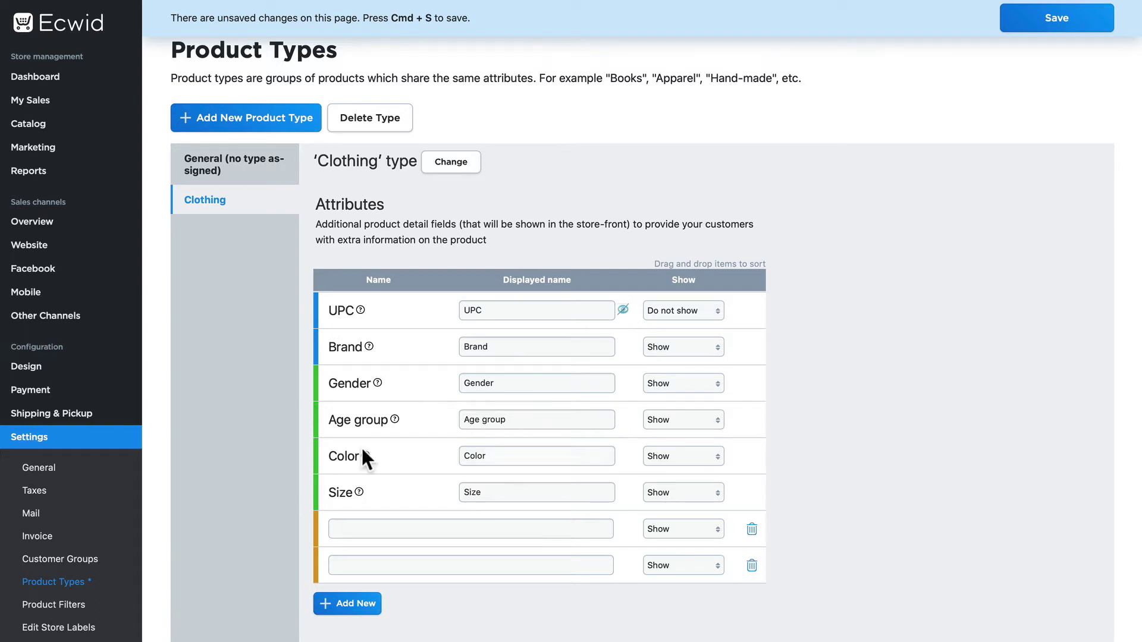
click(664, 424)
click(657, 438)
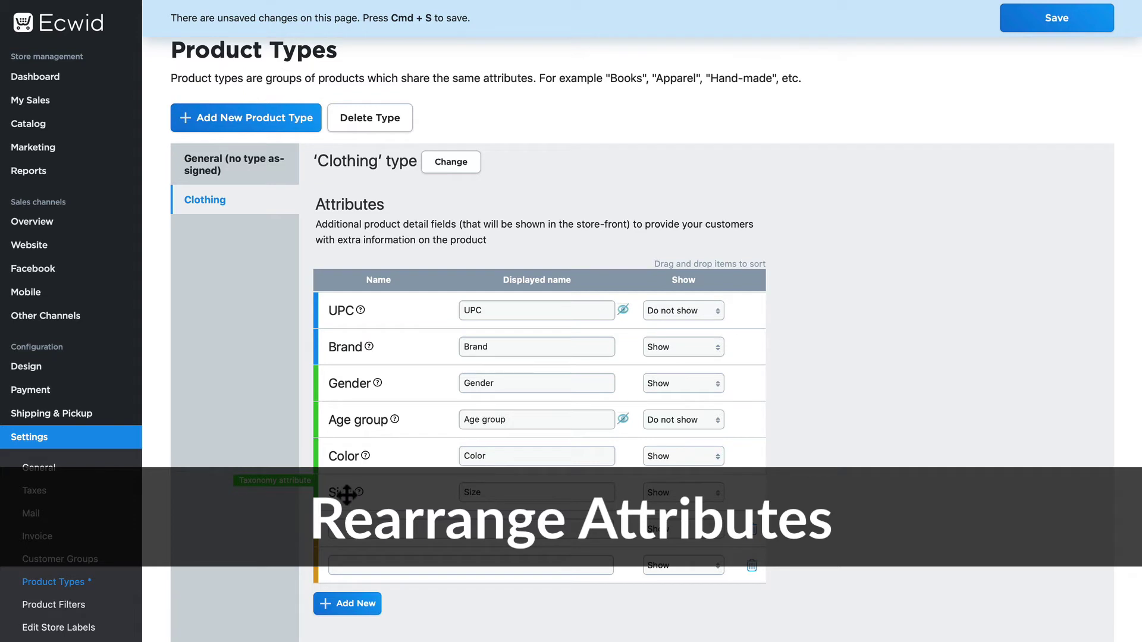
drag(344, 456, 339, 382)
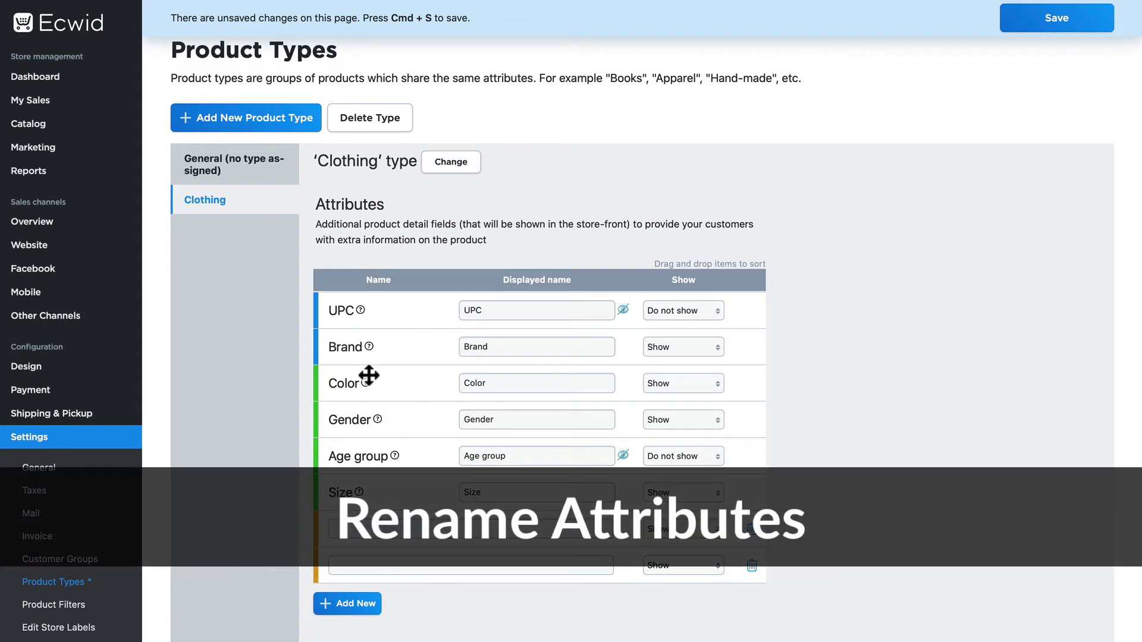
Display Brand as 'Clothing Brand', add a Fit attribute, and save the Clothing type
click(476, 351)
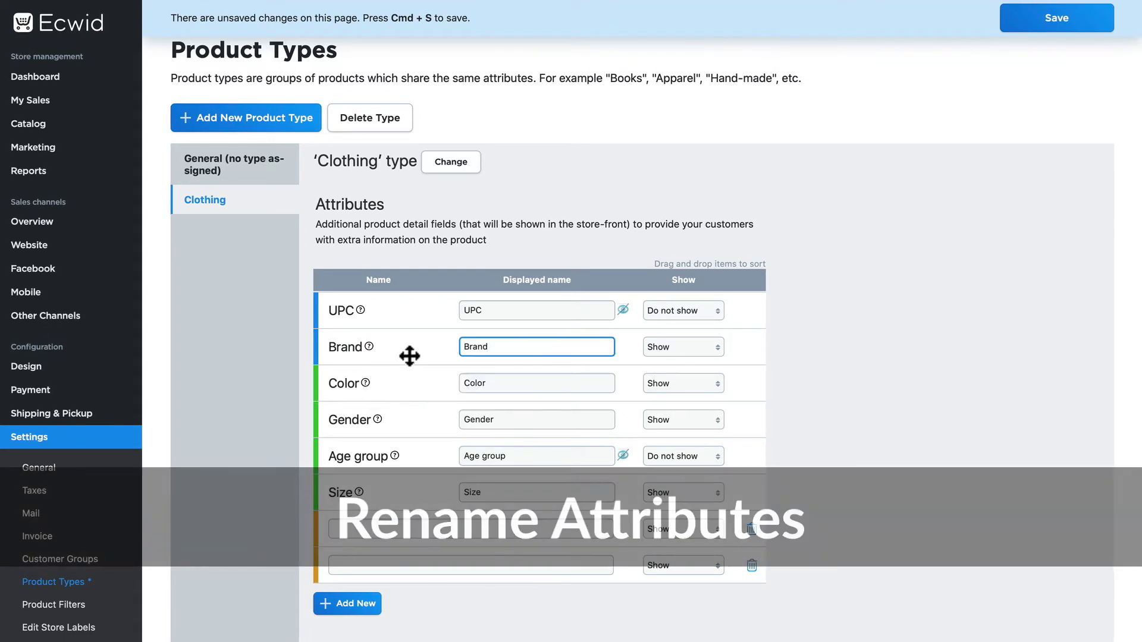
text(Clothing)
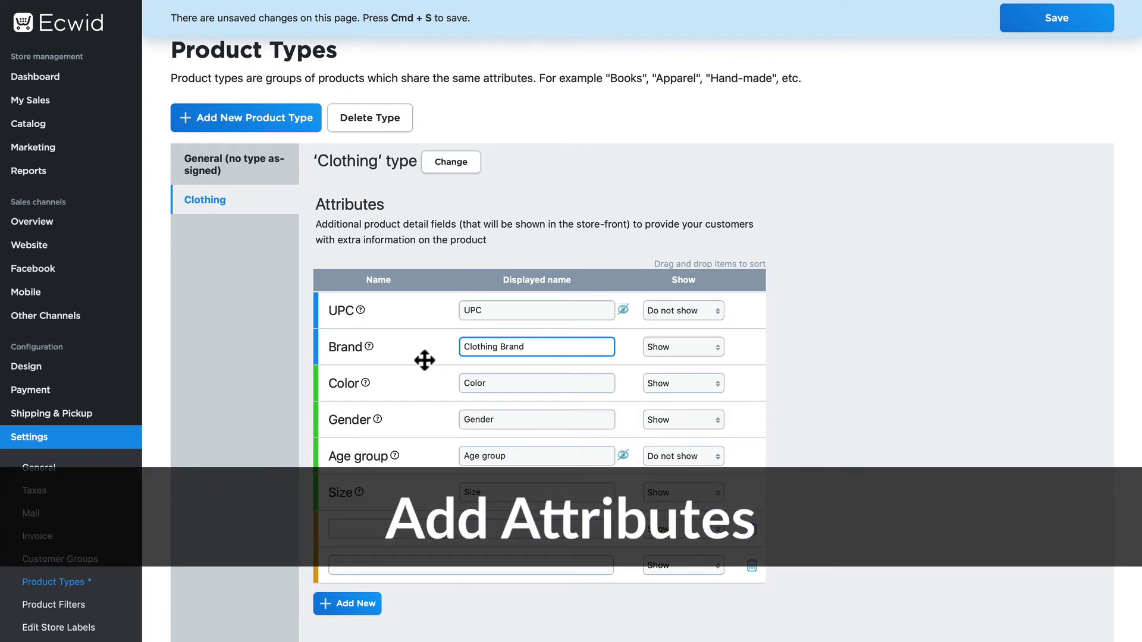
click(336, 528)
text(Fit)
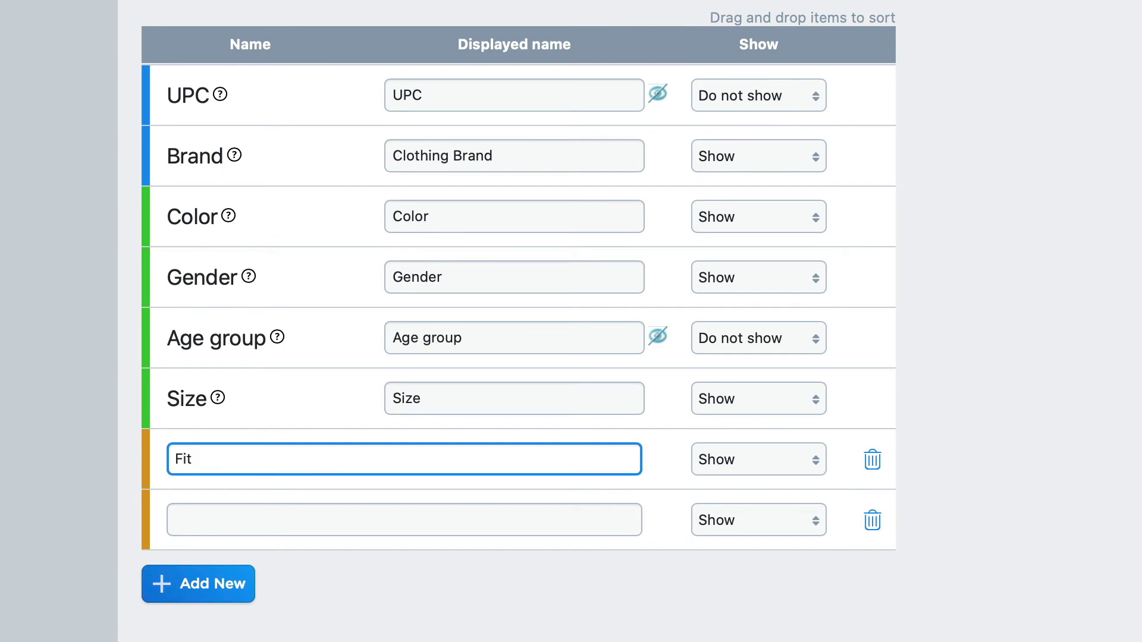
key(Return)
click(991, 26)
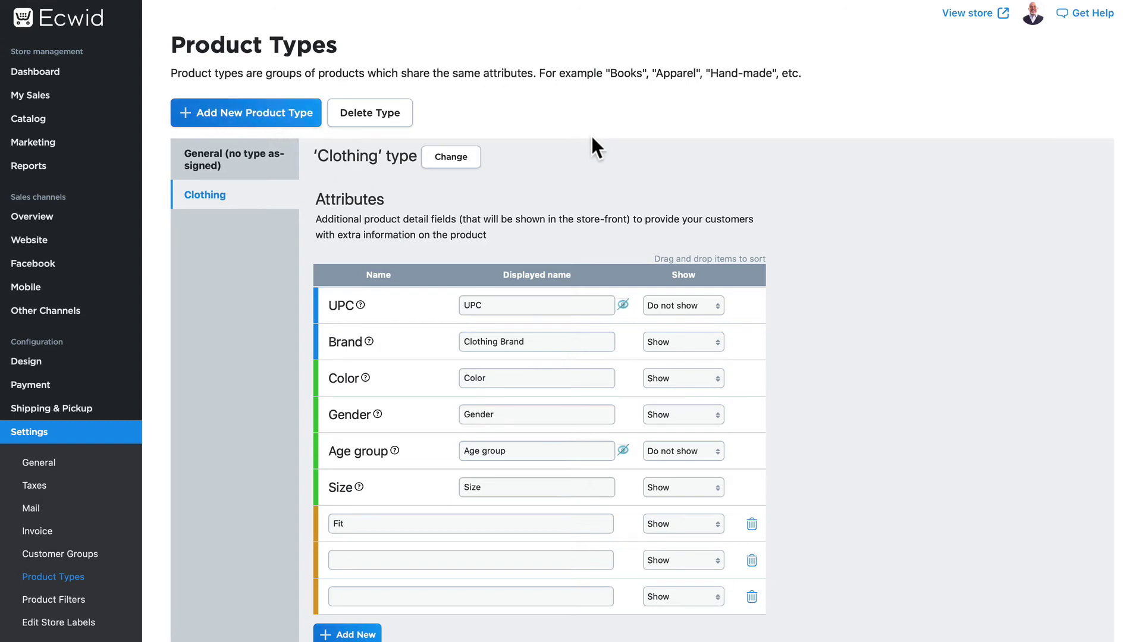
Open Casual Men's Shirt's attributes in Catalog > Products and change its type to Clothing
mouse_move(24, 122)
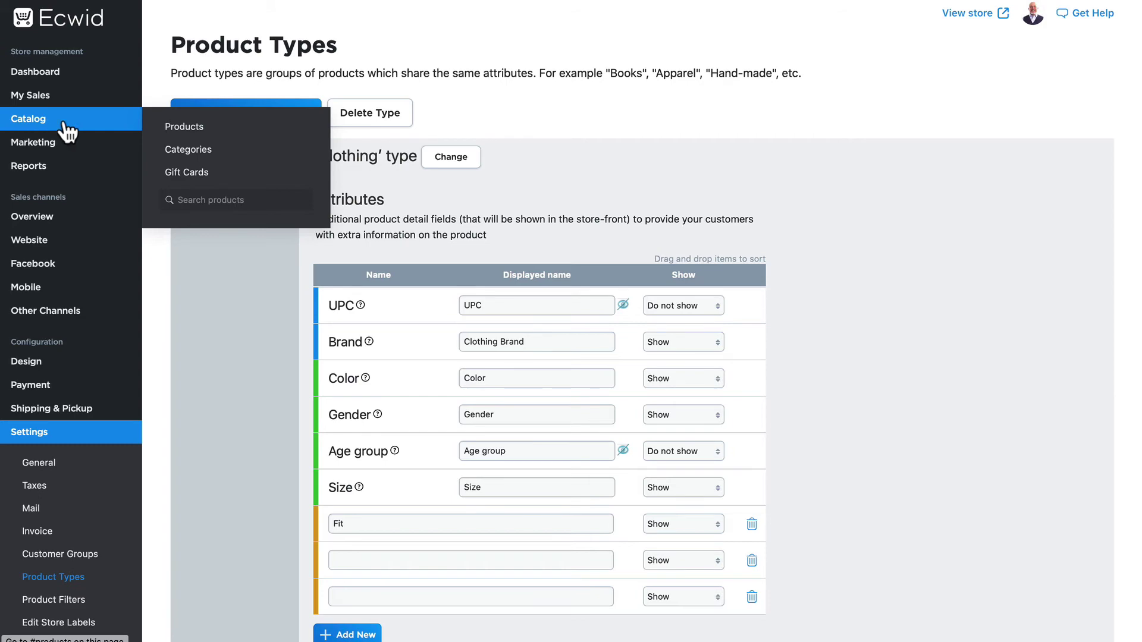
click(183, 126)
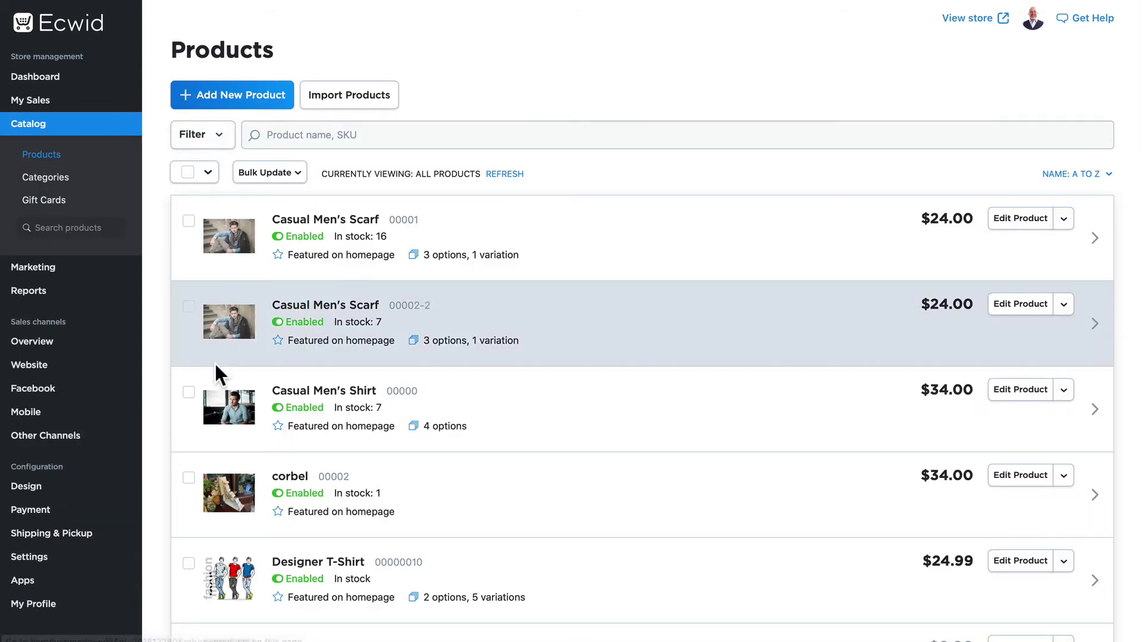
click(314, 392)
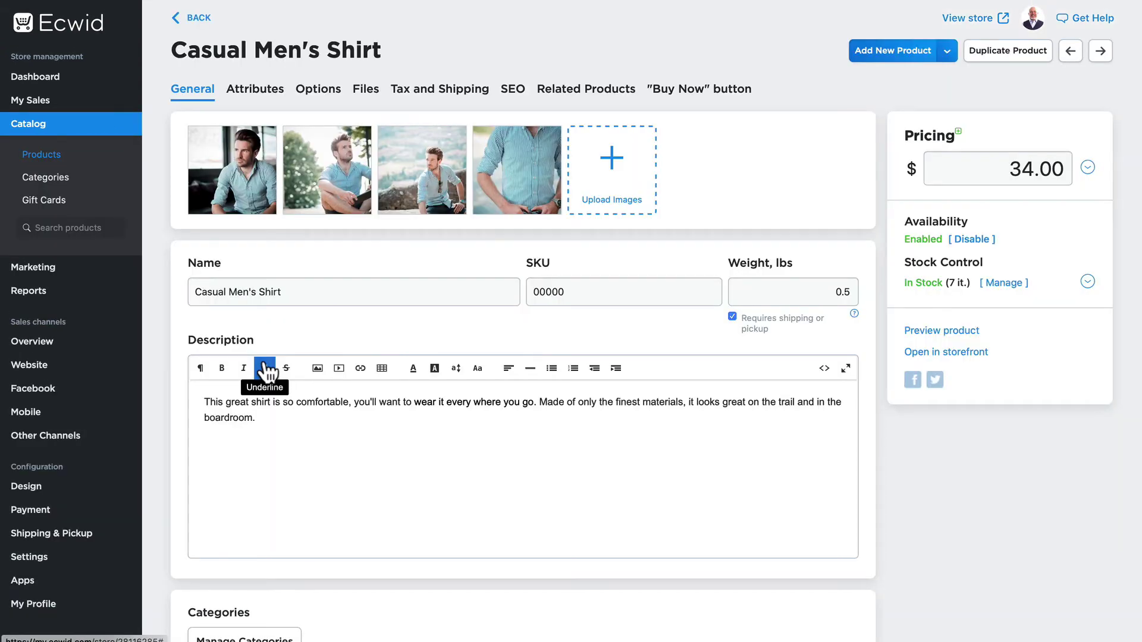
click(256, 94)
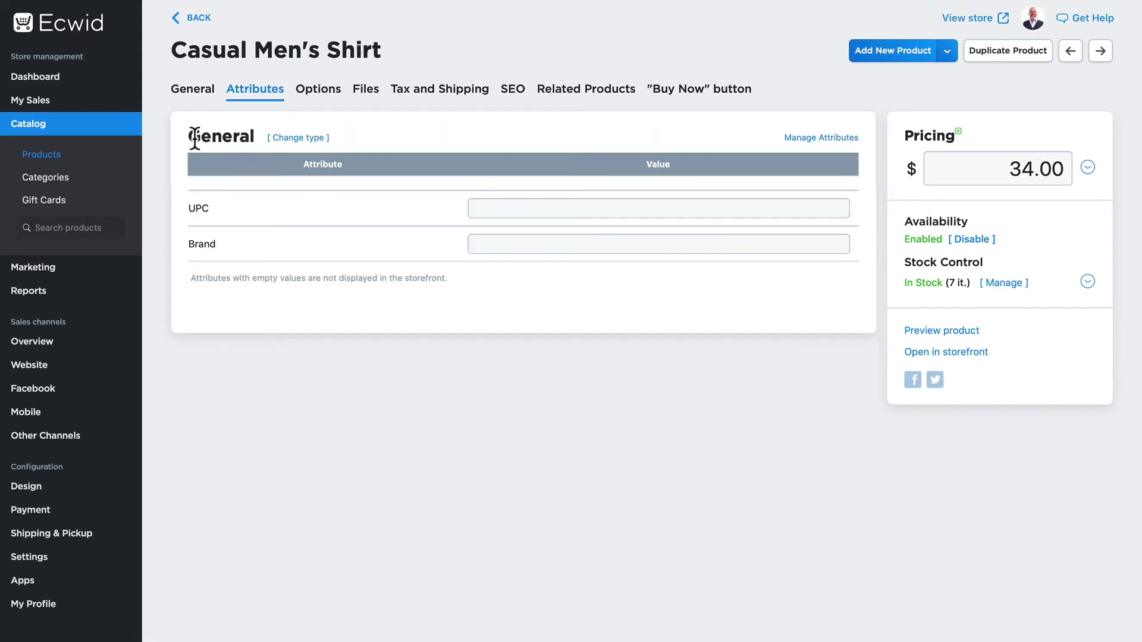
click(290, 139)
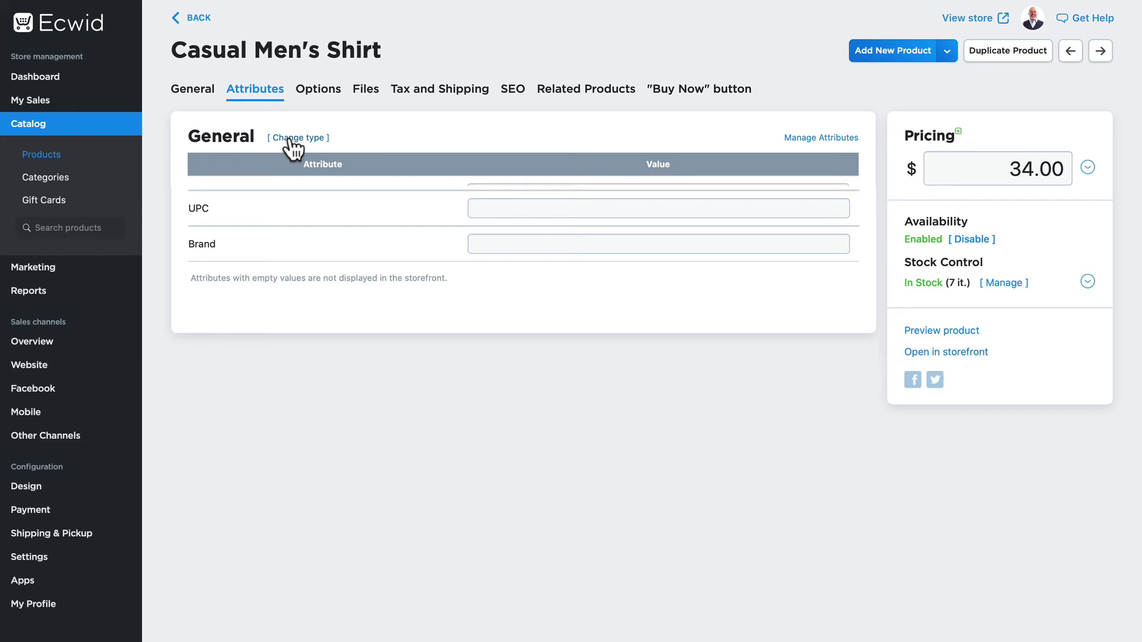
click(290, 138)
click(241, 139)
click(213, 169)
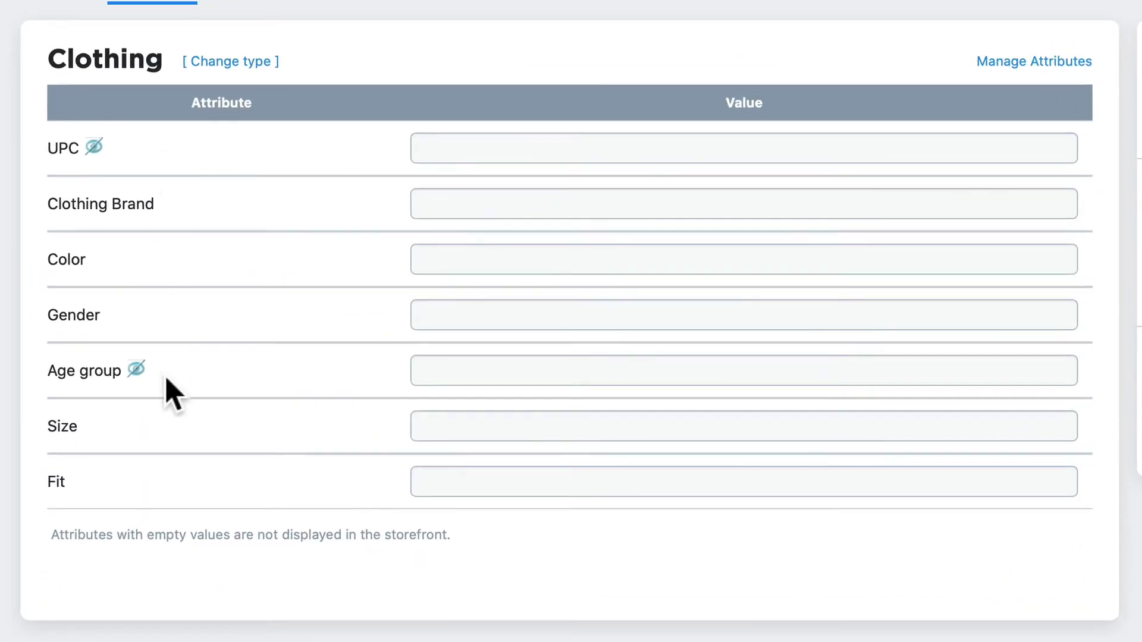
Enter UPC-001, the brand name, Blue for Color and Mens for Gender
click(435, 148)
text(UPC-001)
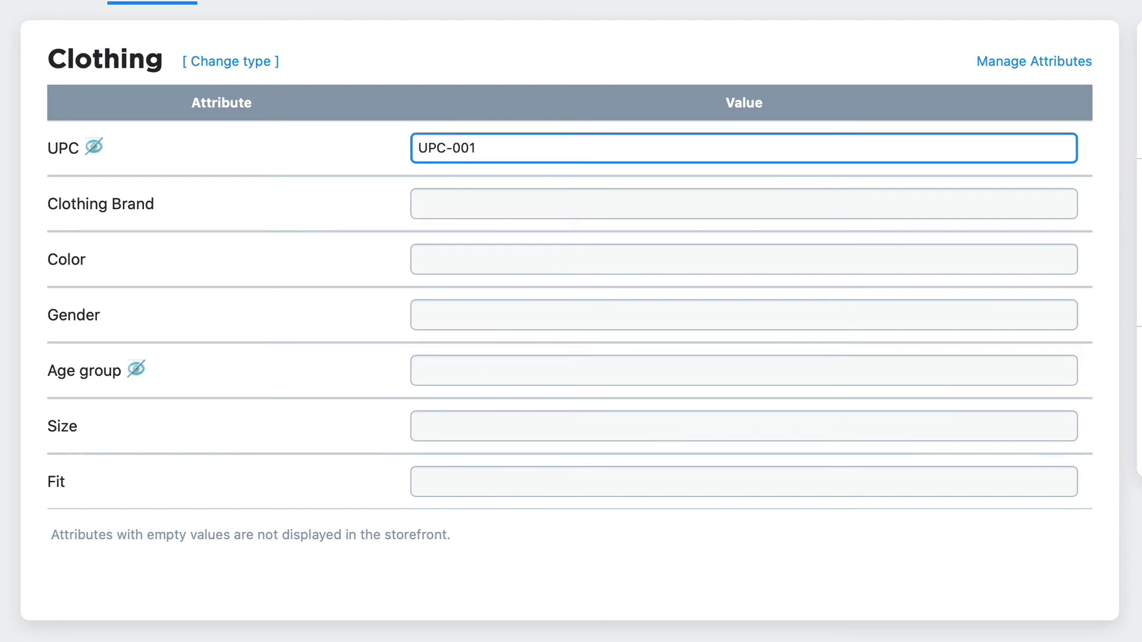
click(459, 205)
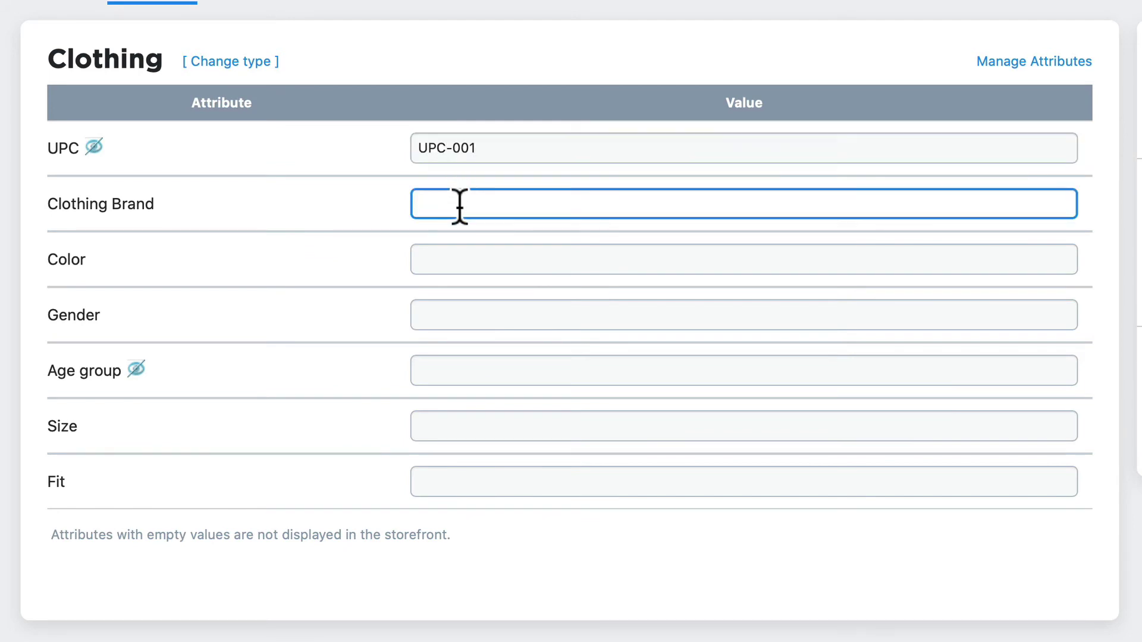
text(Rod's Cool C)
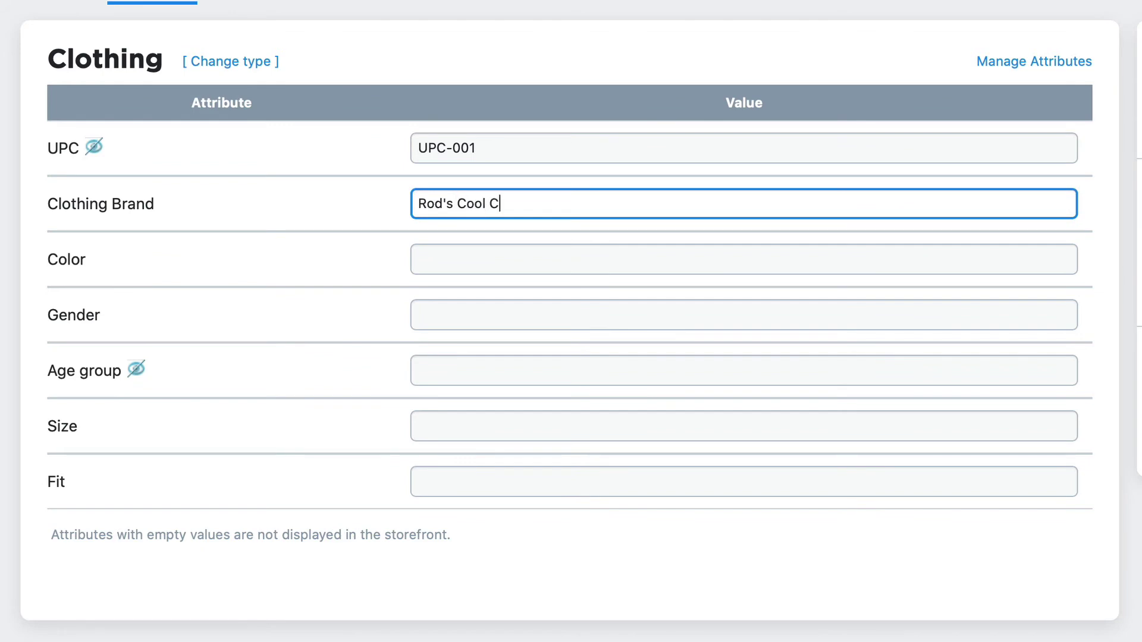
text(lothing Company)
click(419, 260)
text(Blue)
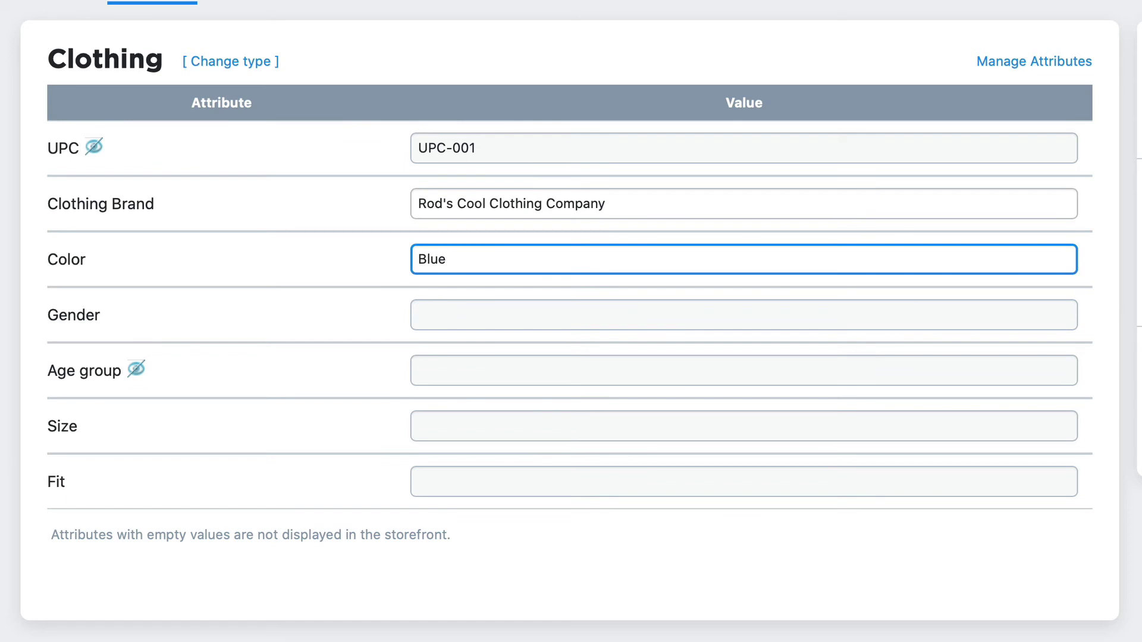
click(428, 315)
text(Mens)
Skip Age group, complete sizes XS, S, M, L, XL, XXL, and set Fit to Comfort
click(419, 371)
click(419, 426)
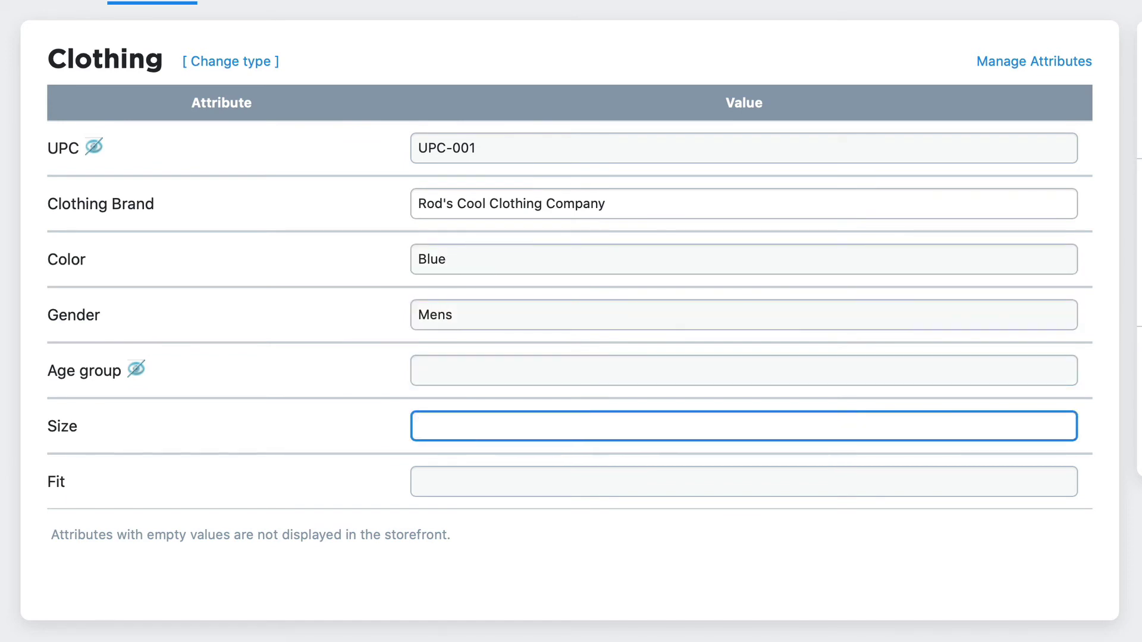
text(, S, M, L, XL, XXL)
key(Tab)
text(Comfort)
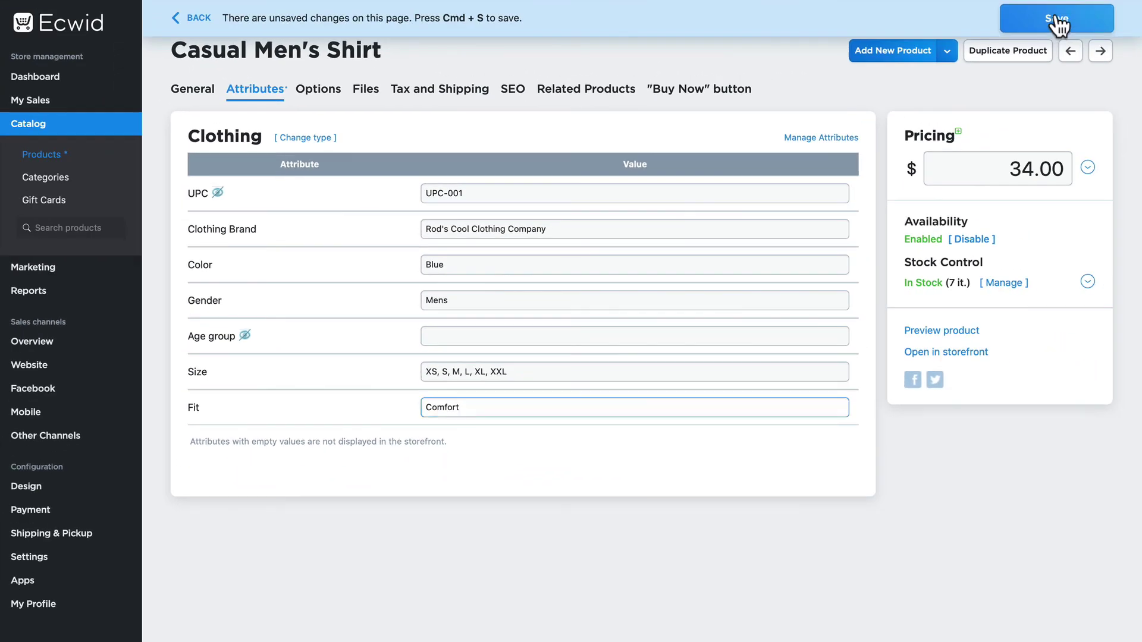
Save the Casual Men's Shirt's attribute values
click(1057, 25)
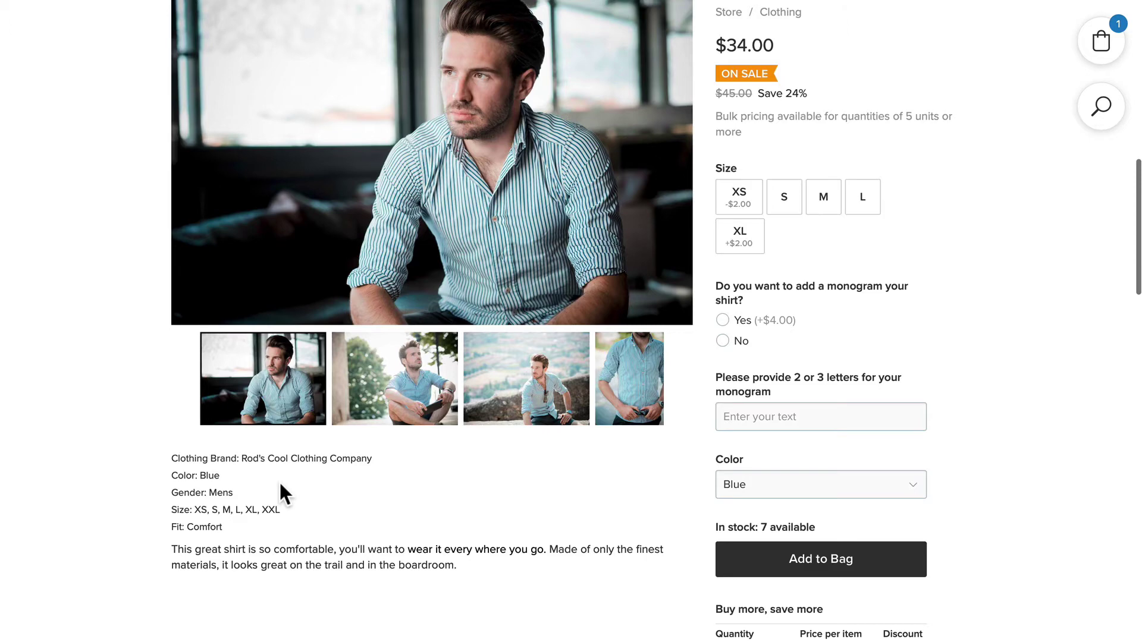